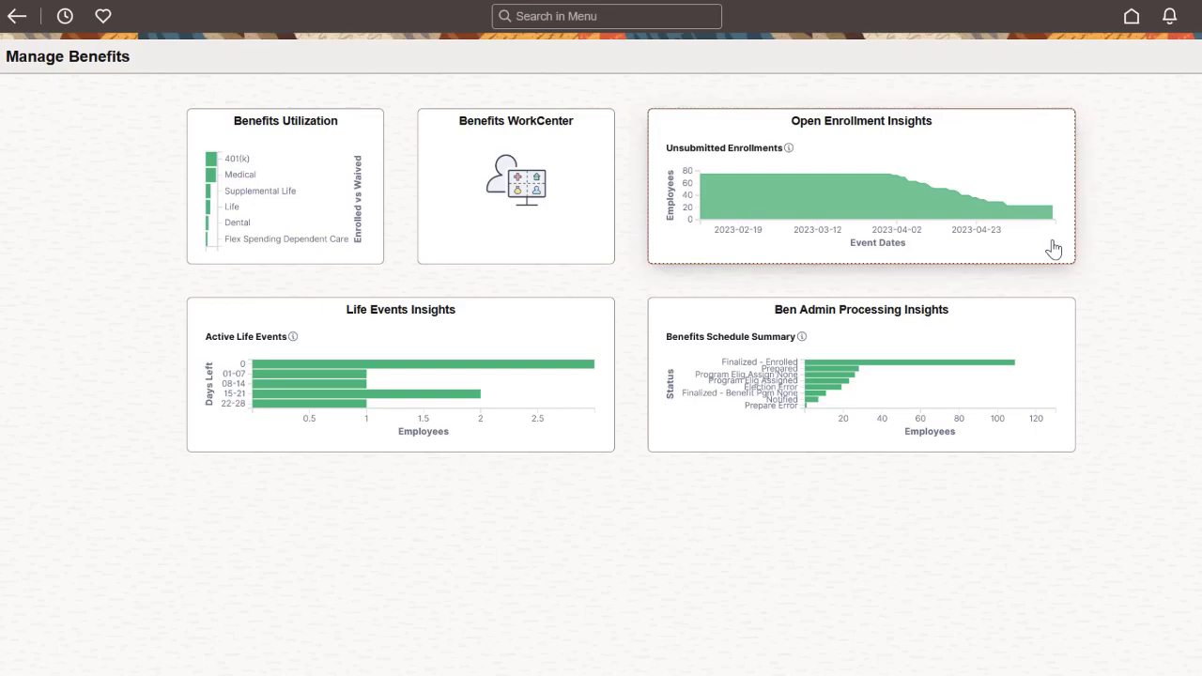
# Step: Open the Open Enrollment Insights dashboard showing the Open Enrollment 2024 schedule
pyautogui.click(1053, 249)
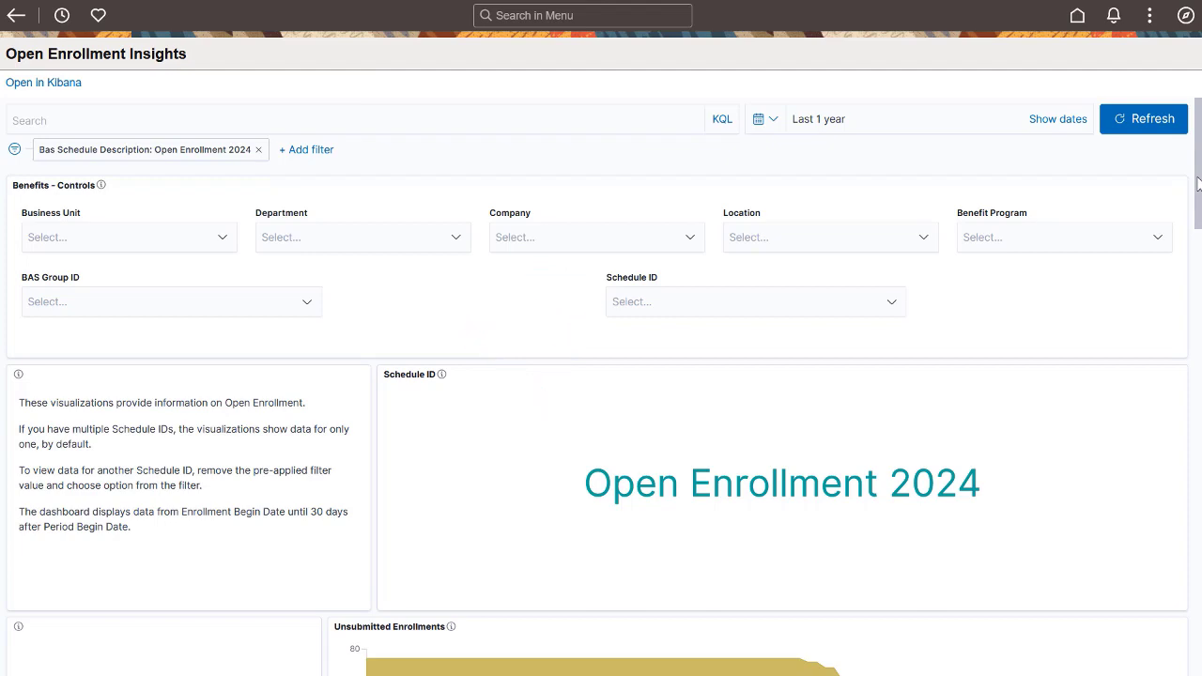
# Step: Scroll down to the missing attachments, pending approvals and missing EOI proof panels
pyautogui.moveTo(1198, 185); pyautogui.dragTo(1200, 305)
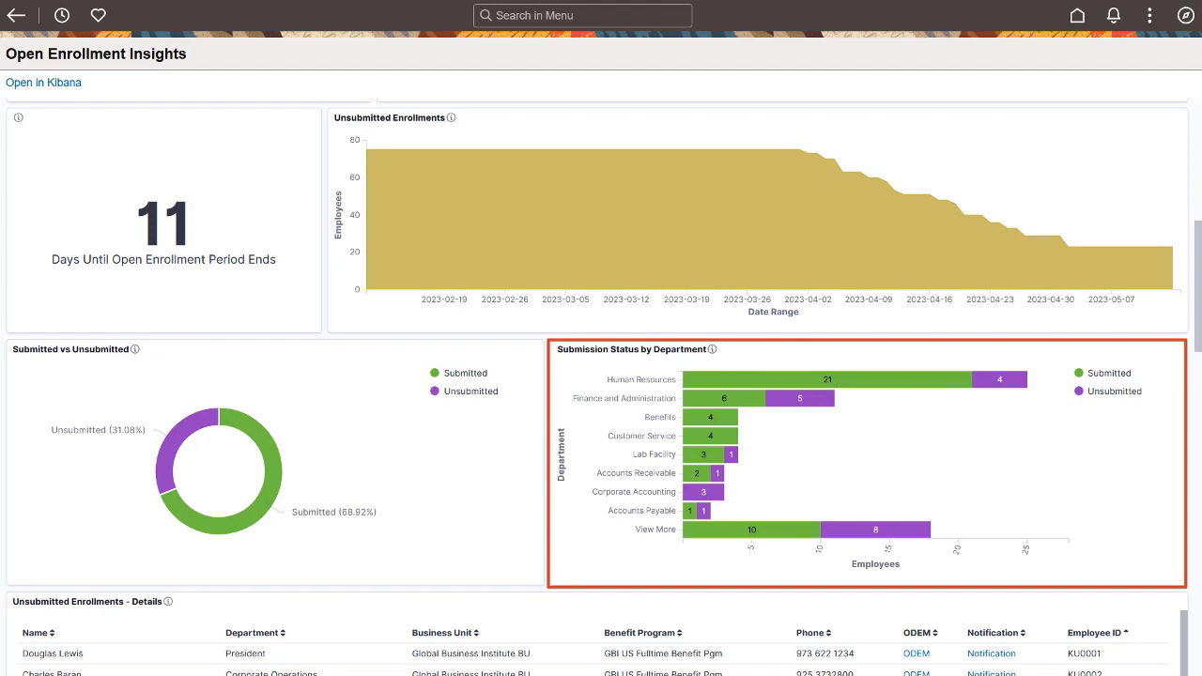
pyautogui.scroll(-3, 603, 387)
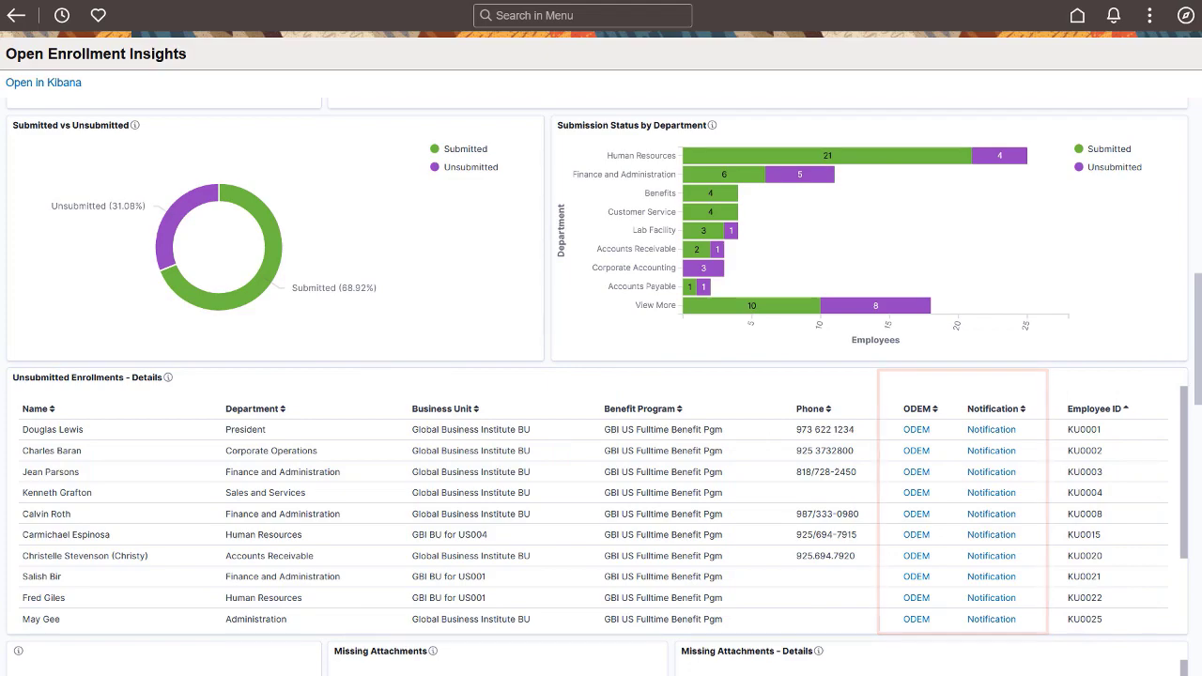
pyautogui.scroll(-5, 1200, 410)
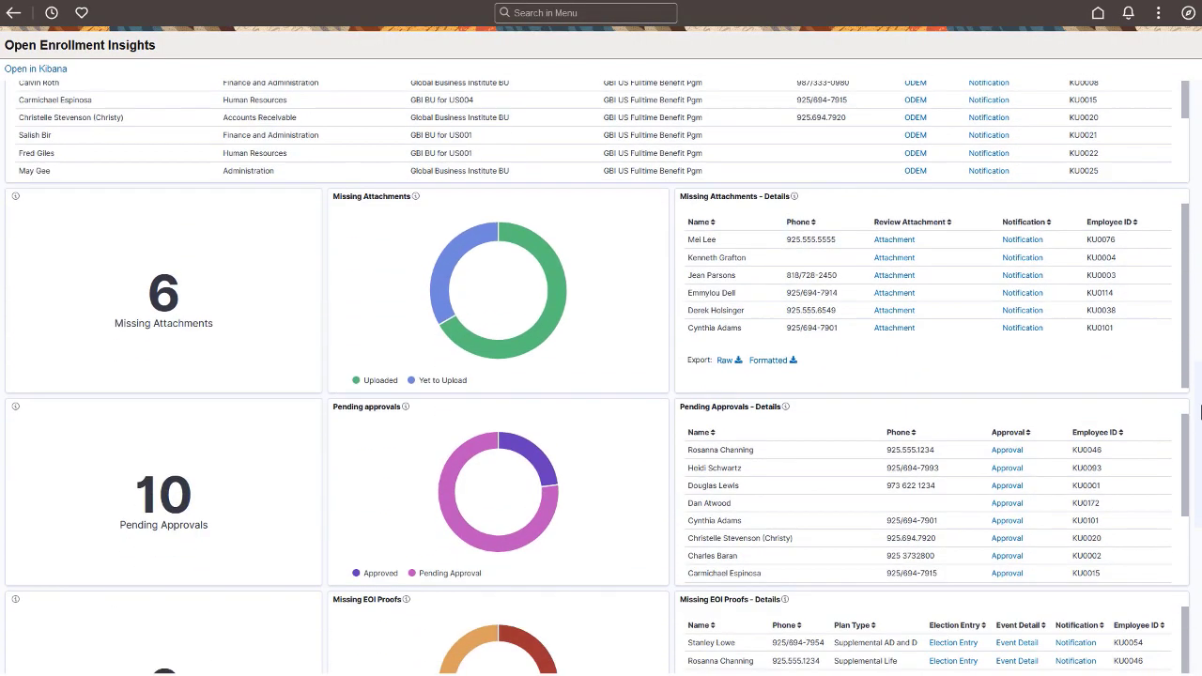
pyautogui.scroll(-1, 1200, 410)
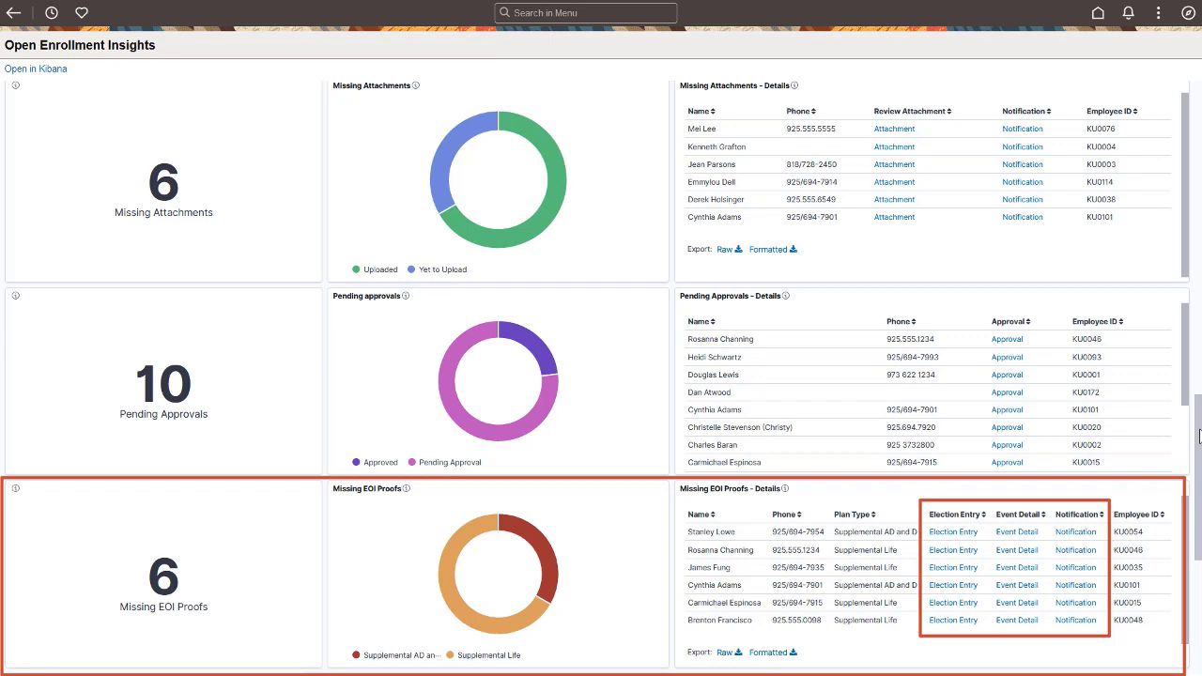
pyautogui.scroll(-1, 1198, 441)
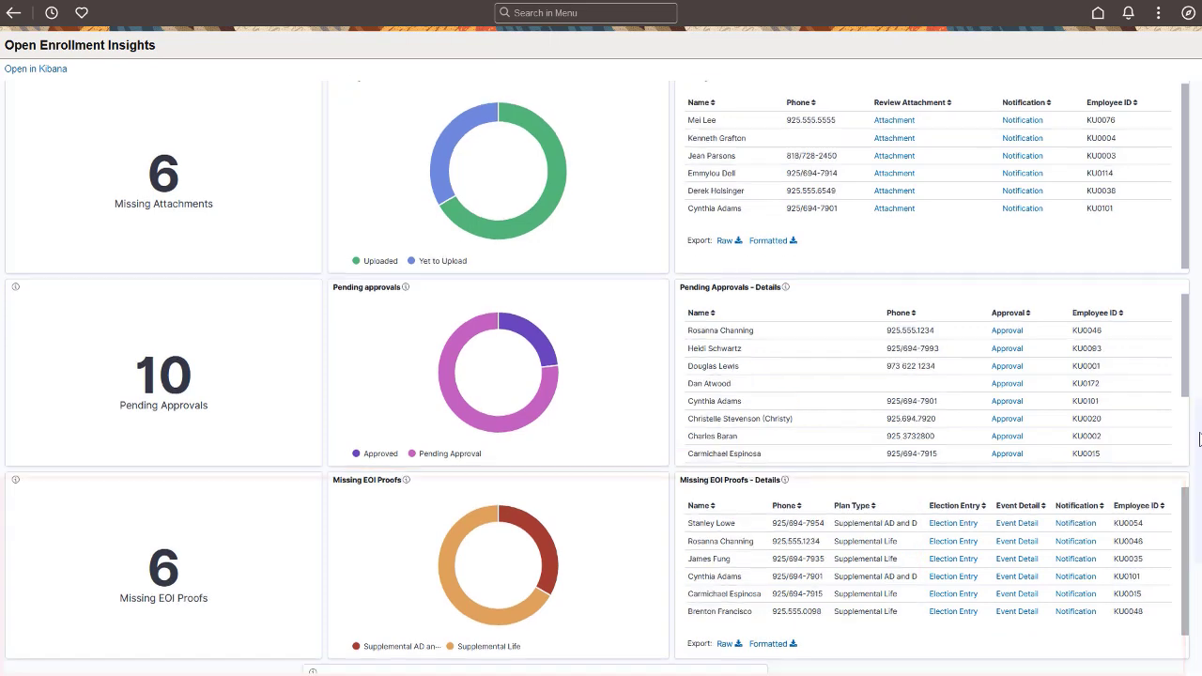
# Step: Scroll down to the Open Enrollment Steps chart at the bottom of the dashboard
pyautogui.moveTo(1199, 442); pyautogui.dragTo(1192, 603)
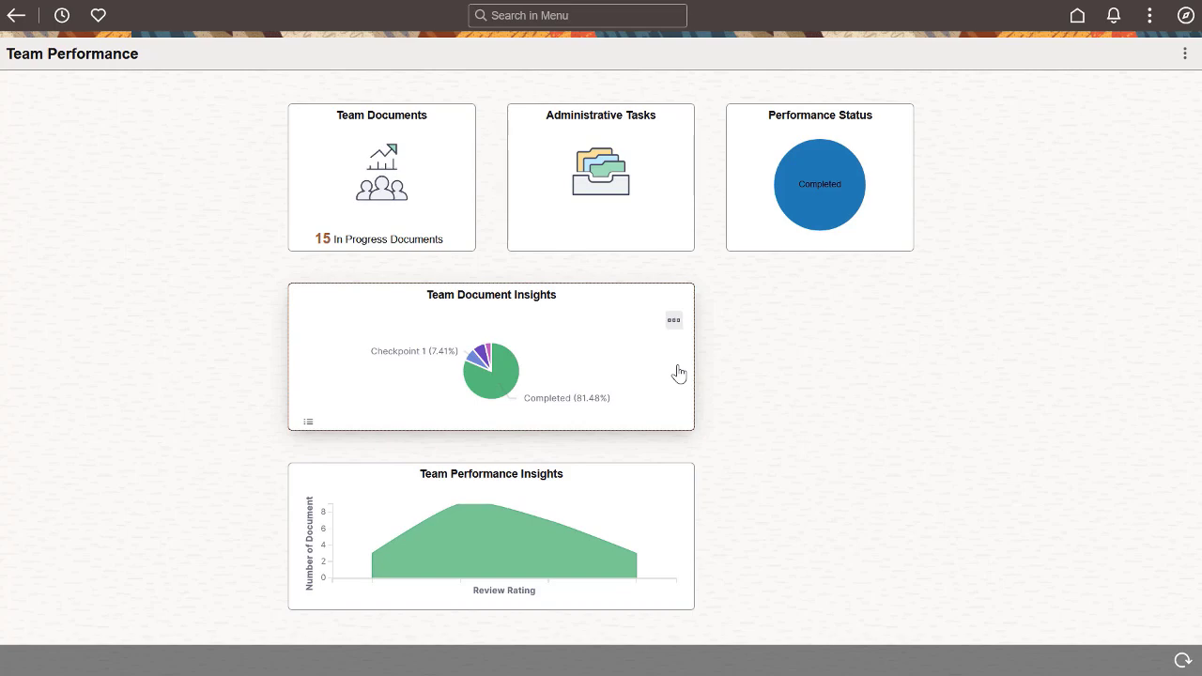
# Step: Open Team Document Insights and scroll down to Overdue Steps and Completed Document Details
pyautogui.click(679, 374)
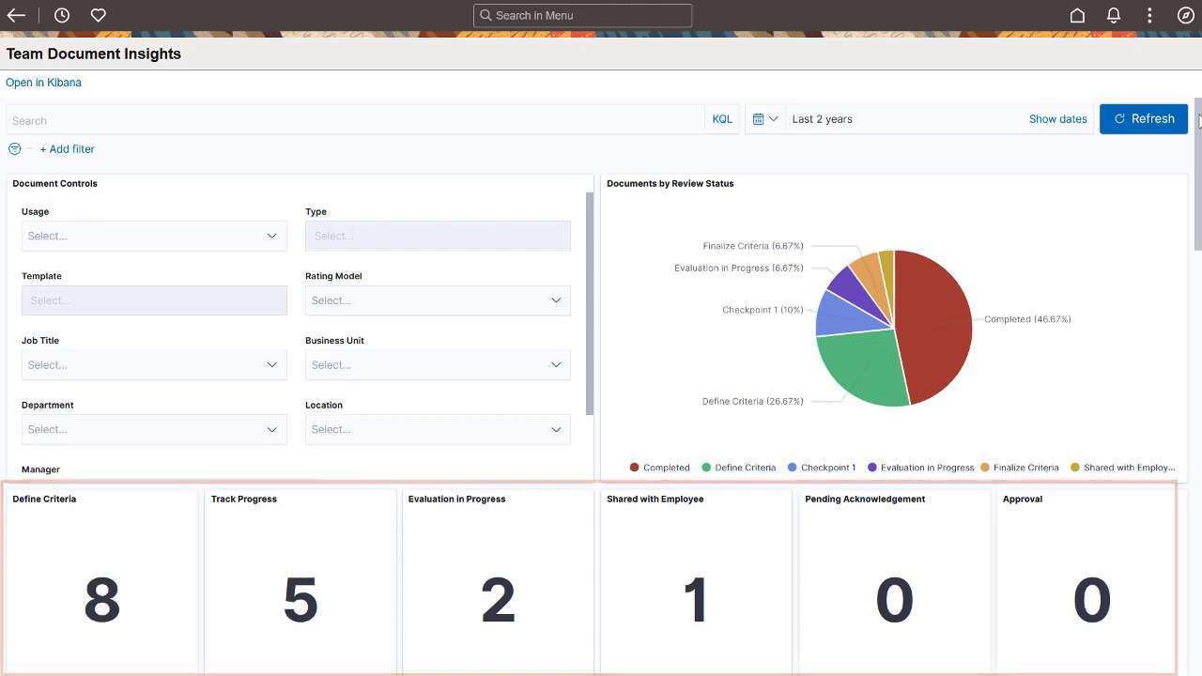
pyautogui.scroll(-2, 1199, 268)
pyautogui.scroll(-5, 1199, 268)
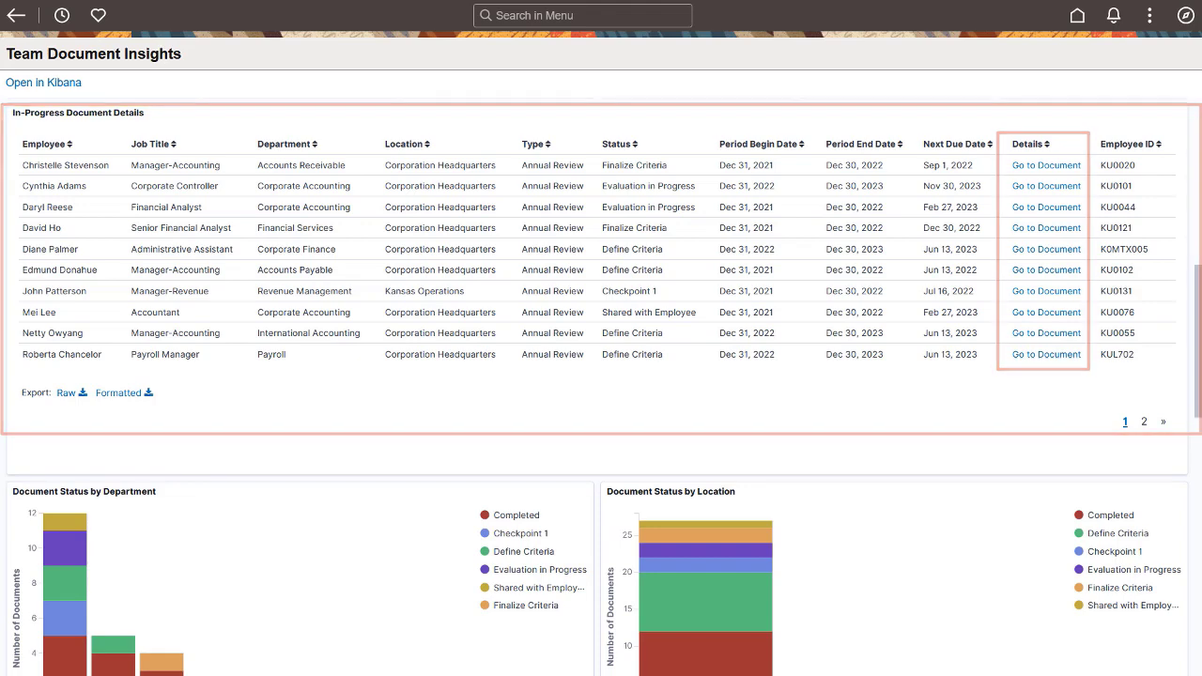
pyautogui.scroll(-2, 1199, 417)
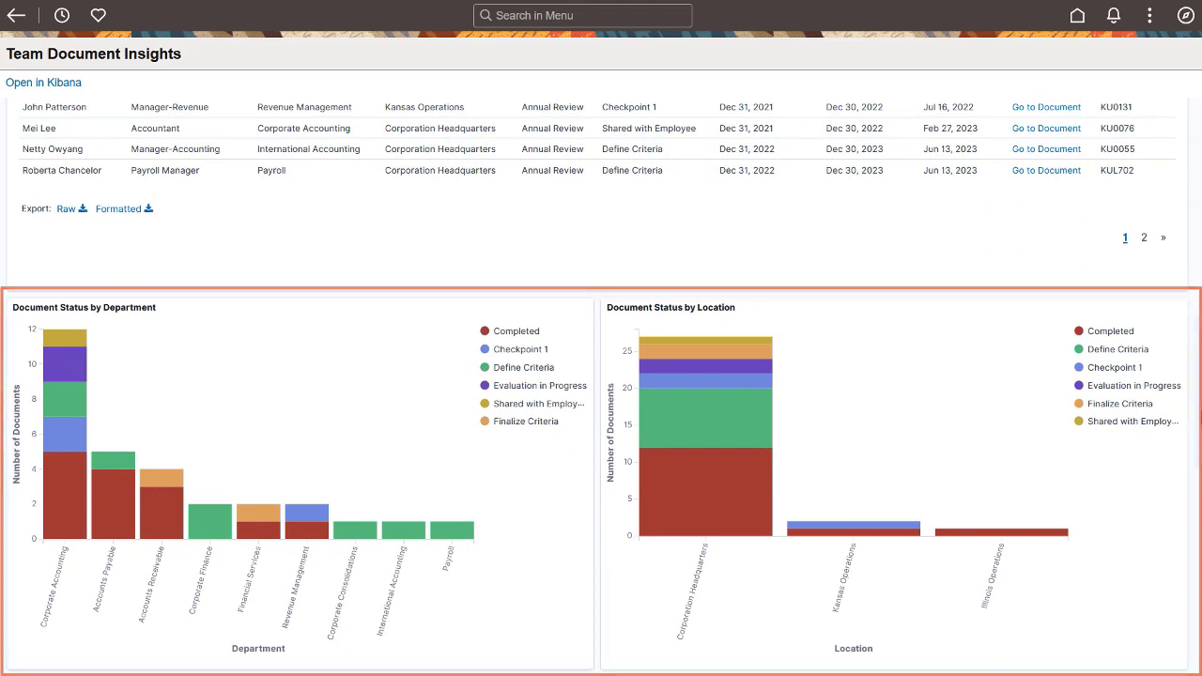
pyautogui.scroll(-4, 1198, 520)
pyautogui.scroll(-2, 1199, 520)
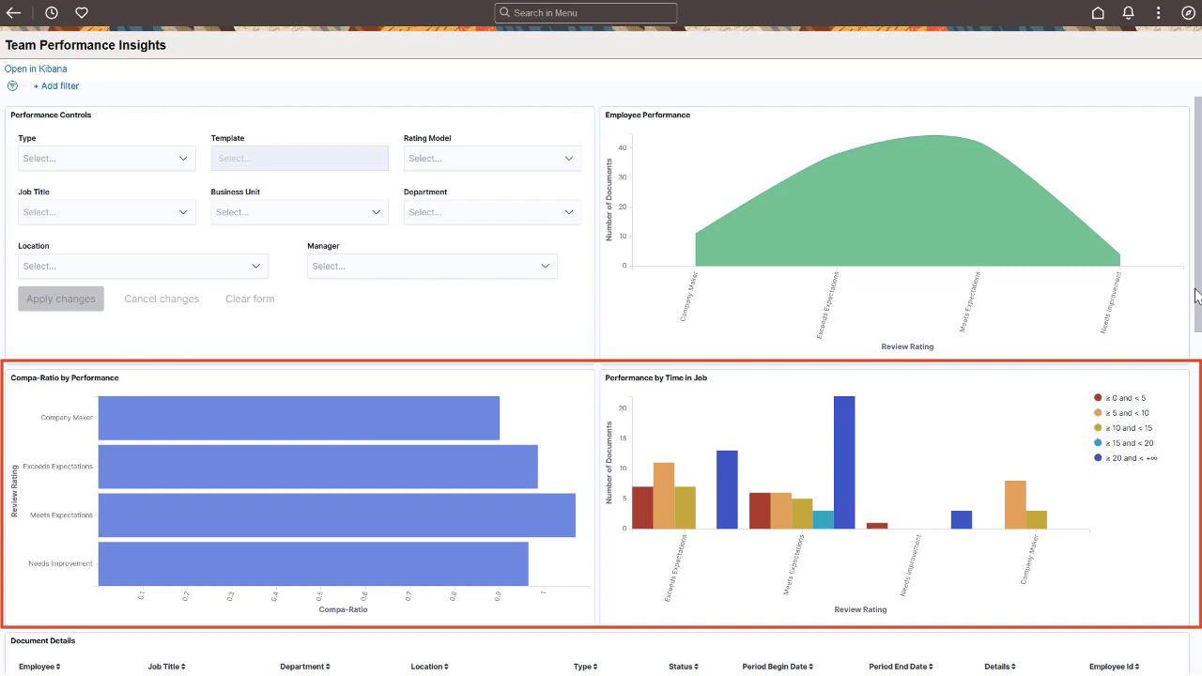
# Step: Scroll through the Team Performance Insights charts down to the Document Details table
pyautogui.moveTo(1197, 296); pyautogui.dragTo(1197, 620)
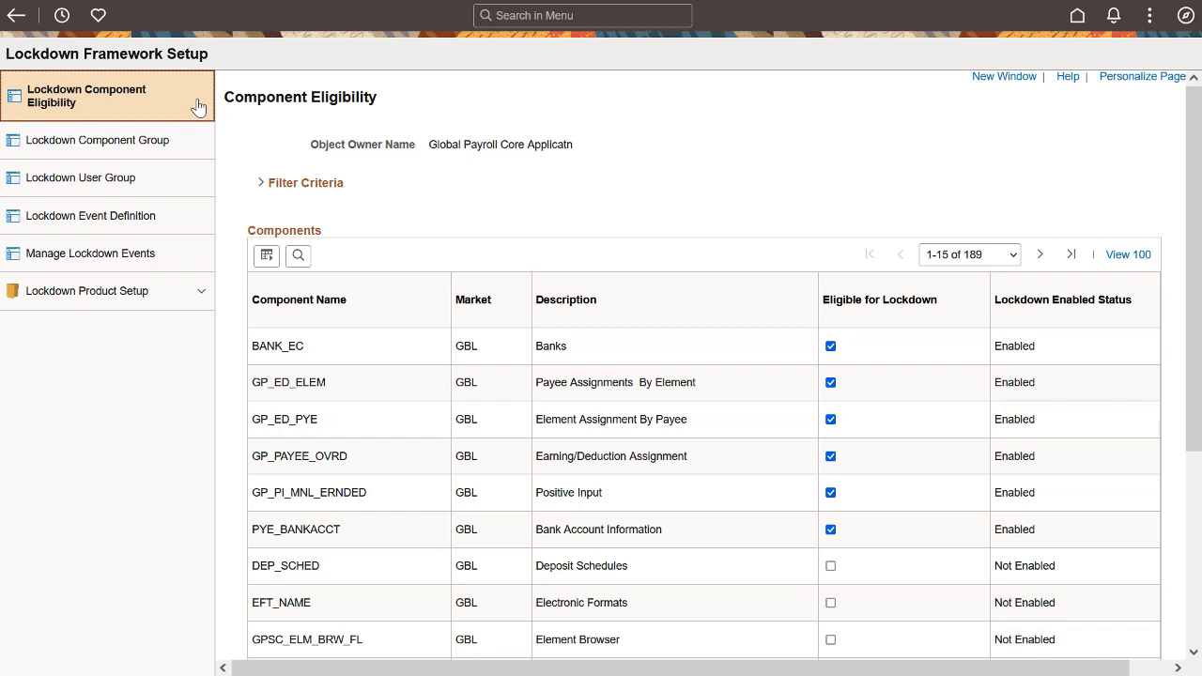
# Step: Go to the Lockdown Component Group setup page
pyautogui.click(205, 145)
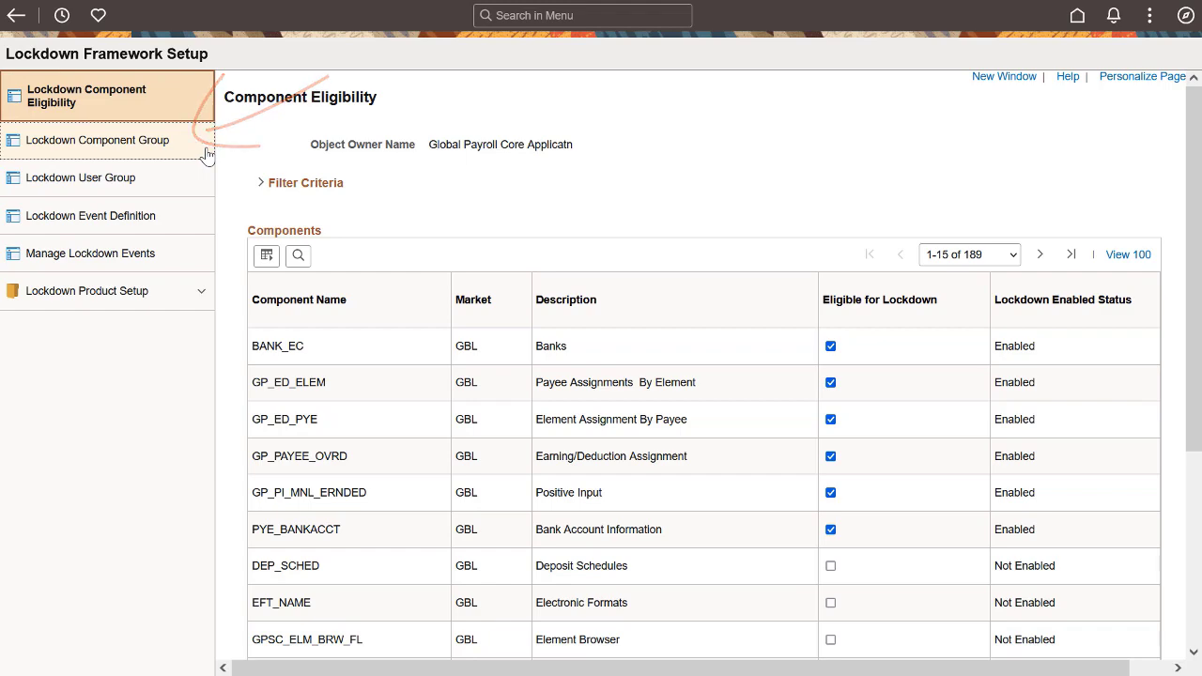
# Step: List the component groups, review CORE EE PAGES, then go to Lockdown User Group
pyautogui.click(464, 427)
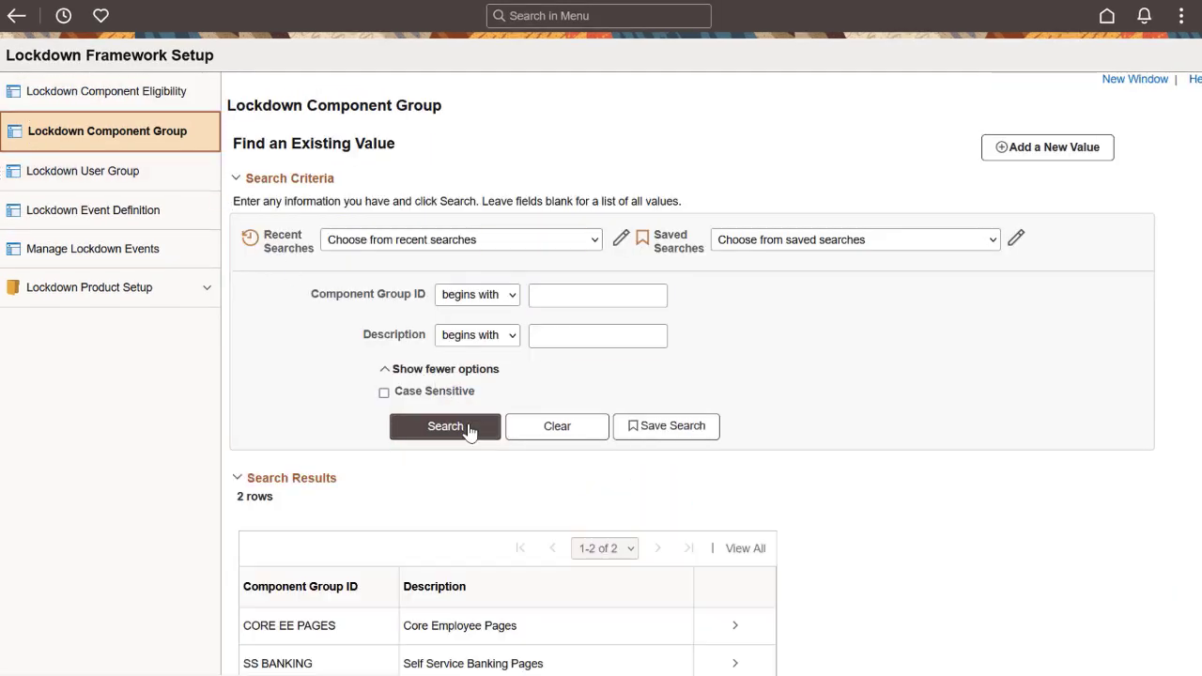
pyautogui.click(525, 627)
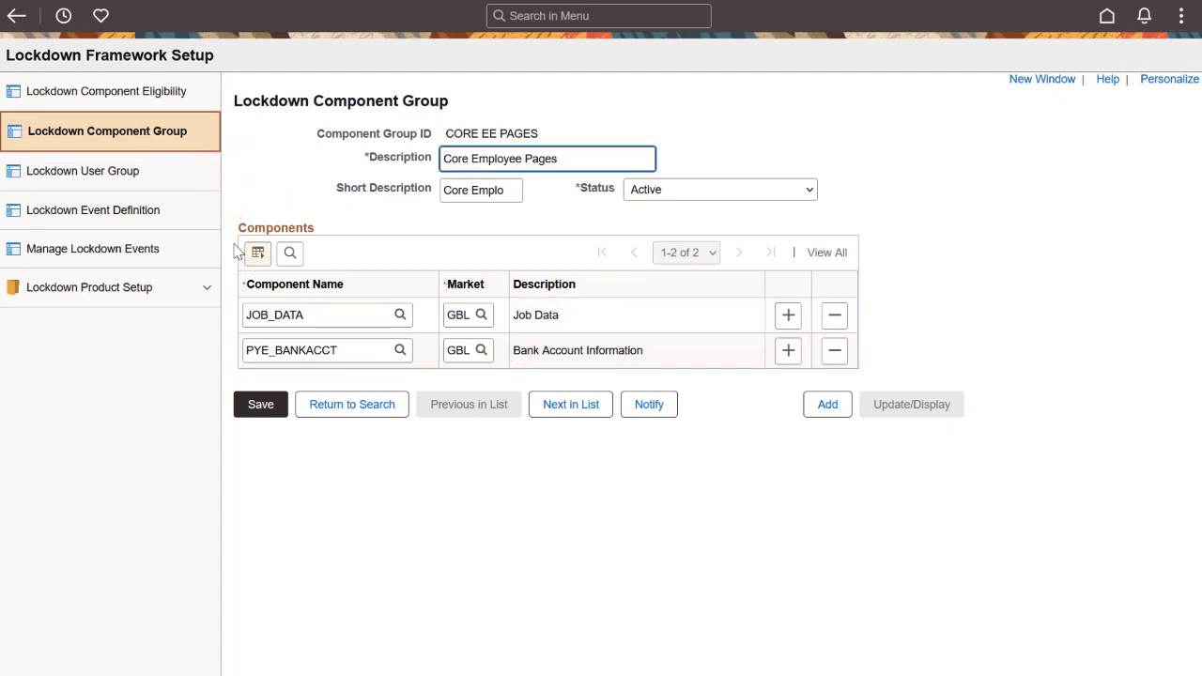
pyautogui.click(183, 179)
# Step: List the lockdown user groups, review CYM PAY GROUPS, then go to Lockdown Event Definition
pyautogui.click(430, 470)
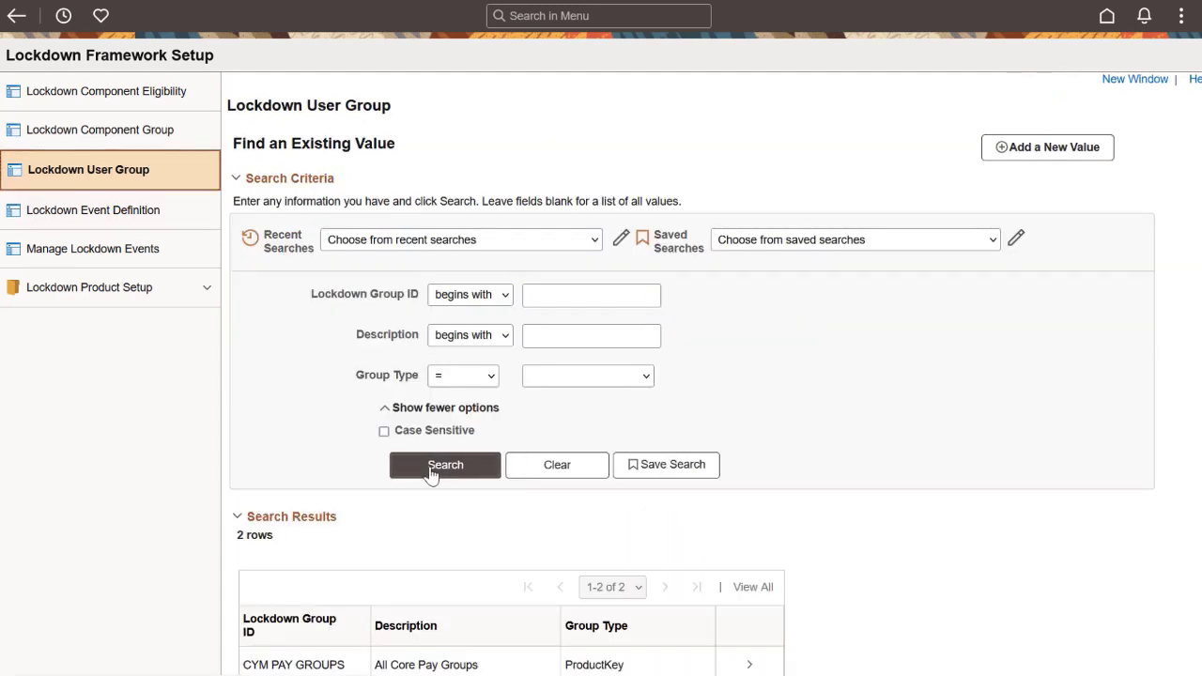
pyautogui.click(482, 666)
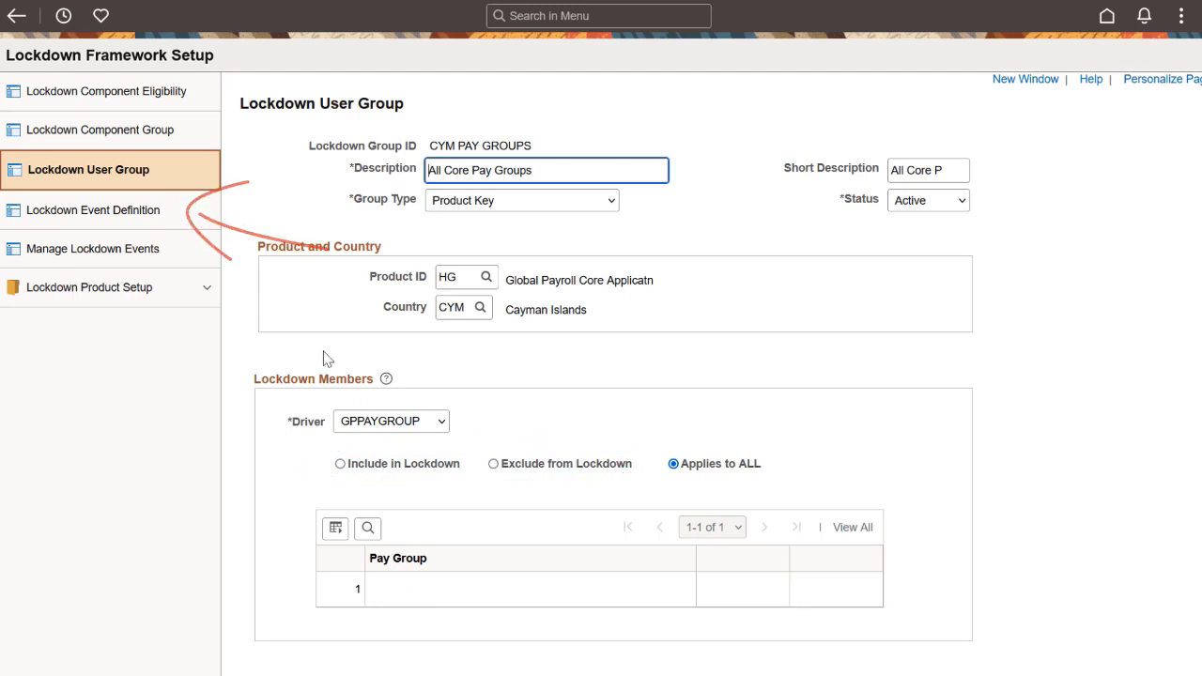
pyautogui.click(178, 210)
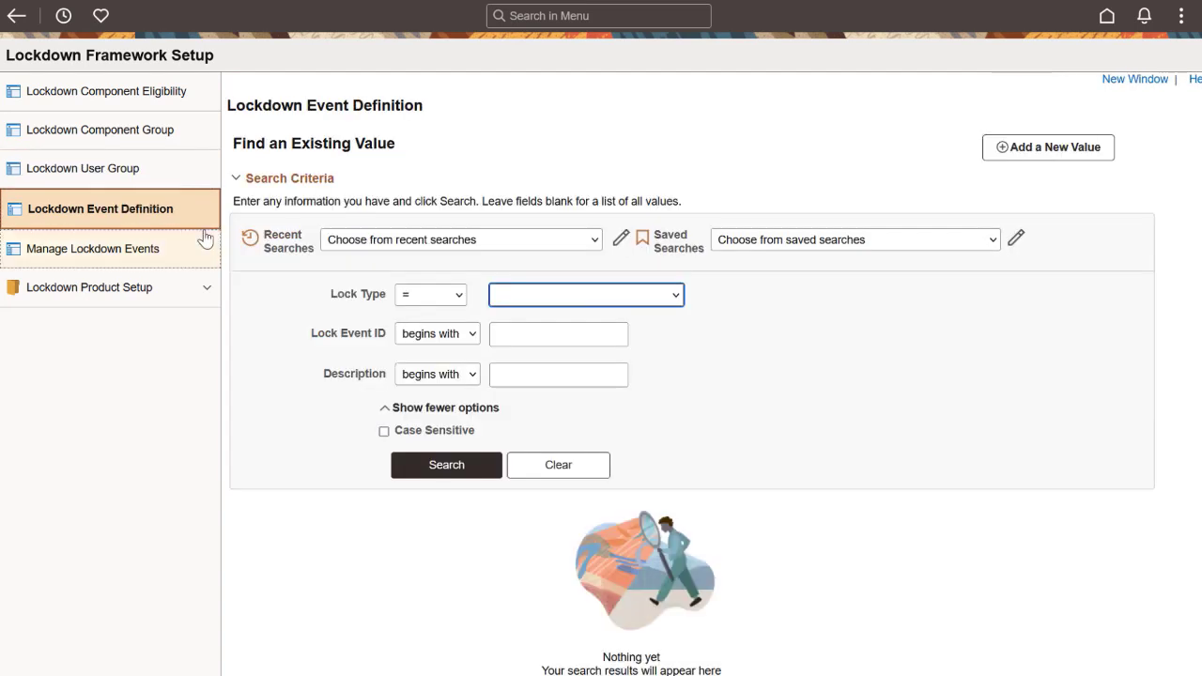
# Step: List the event definitions, review the MONTHLY event's sections, then go to Manage Lockdown Events
pyautogui.click(447, 464)
pyautogui.click(443, 663)
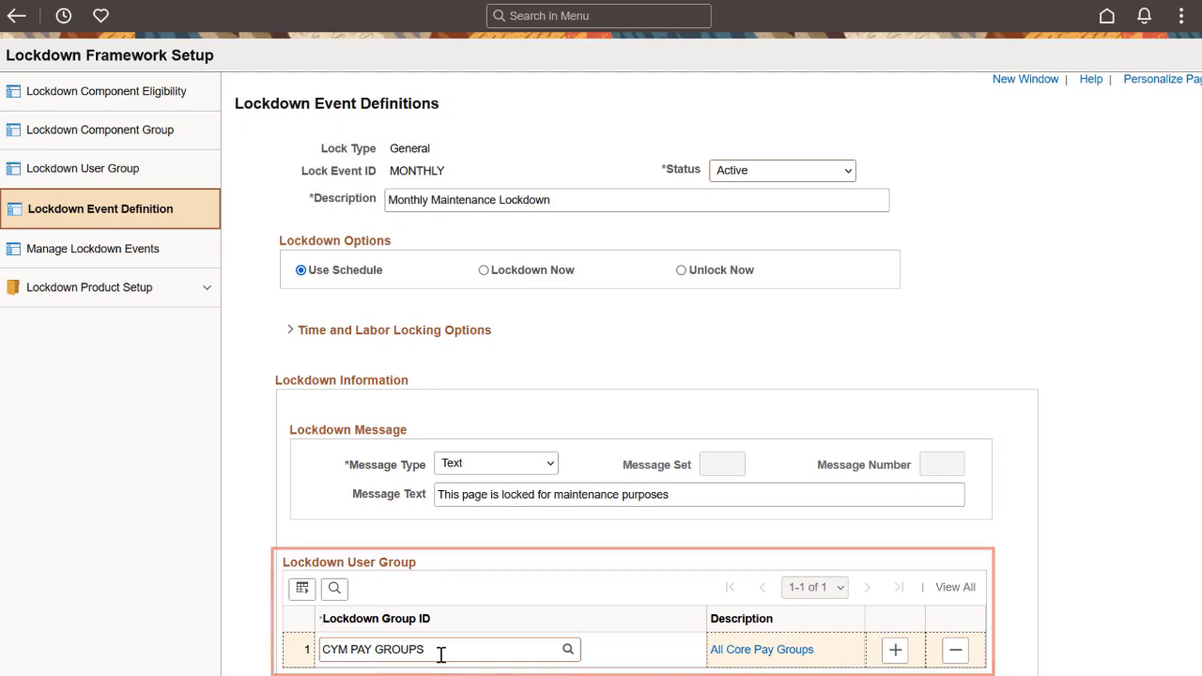
pyautogui.scroll(-4, 441, 654)
pyautogui.scroll(-1, 679, 374)
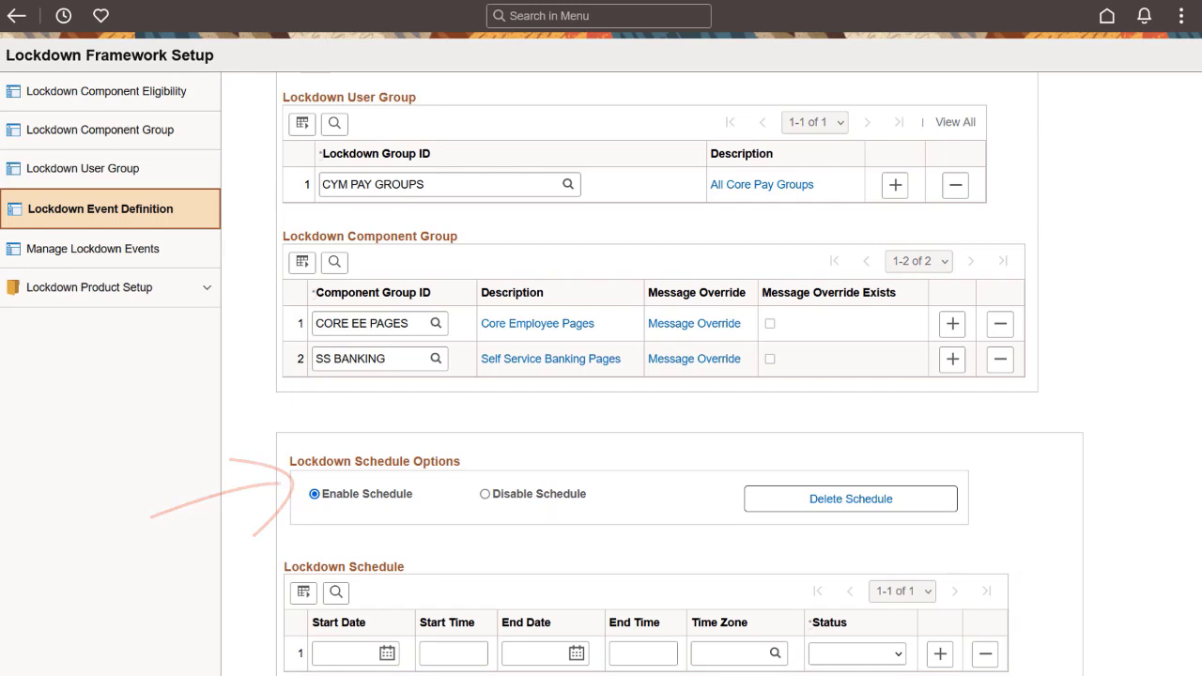
pyautogui.click(197, 249)
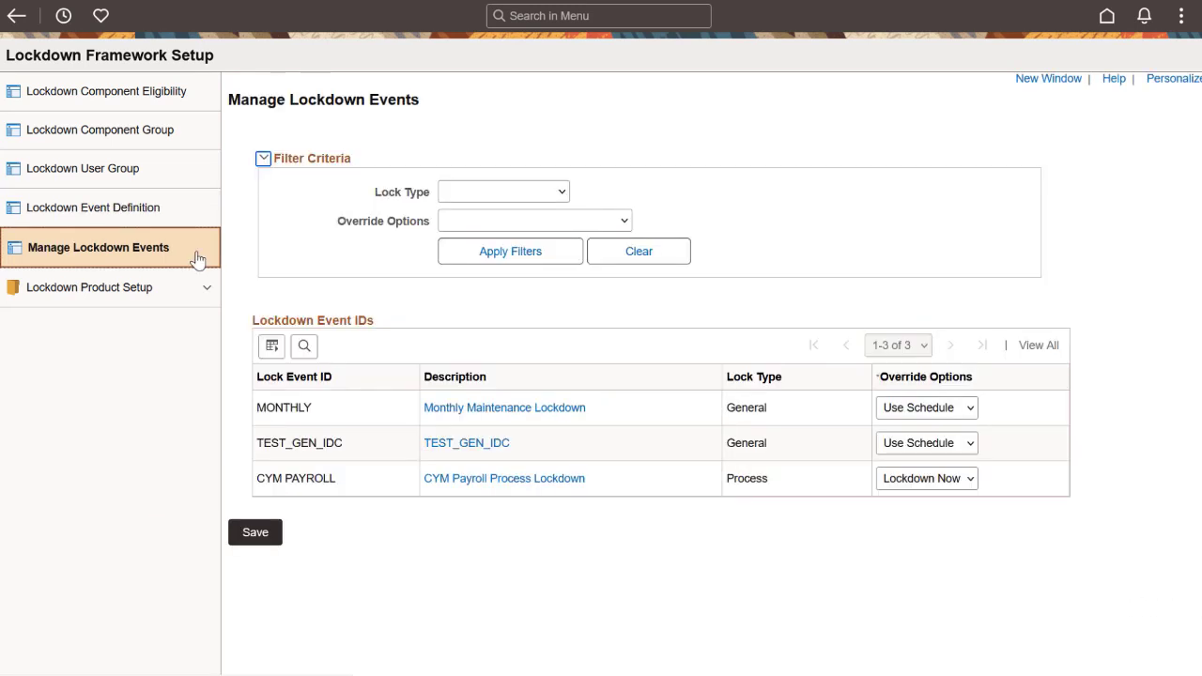
# Step: Find Process-type event definitions, review CYM PAYROLL, then return to Manage Lockdown Events
pyautogui.click(195, 223)
pyautogui.click(585, 294)
pyautogui.click(512, 356)
pyautogui.click(474, 466)
pyautogui.click(428, 665)
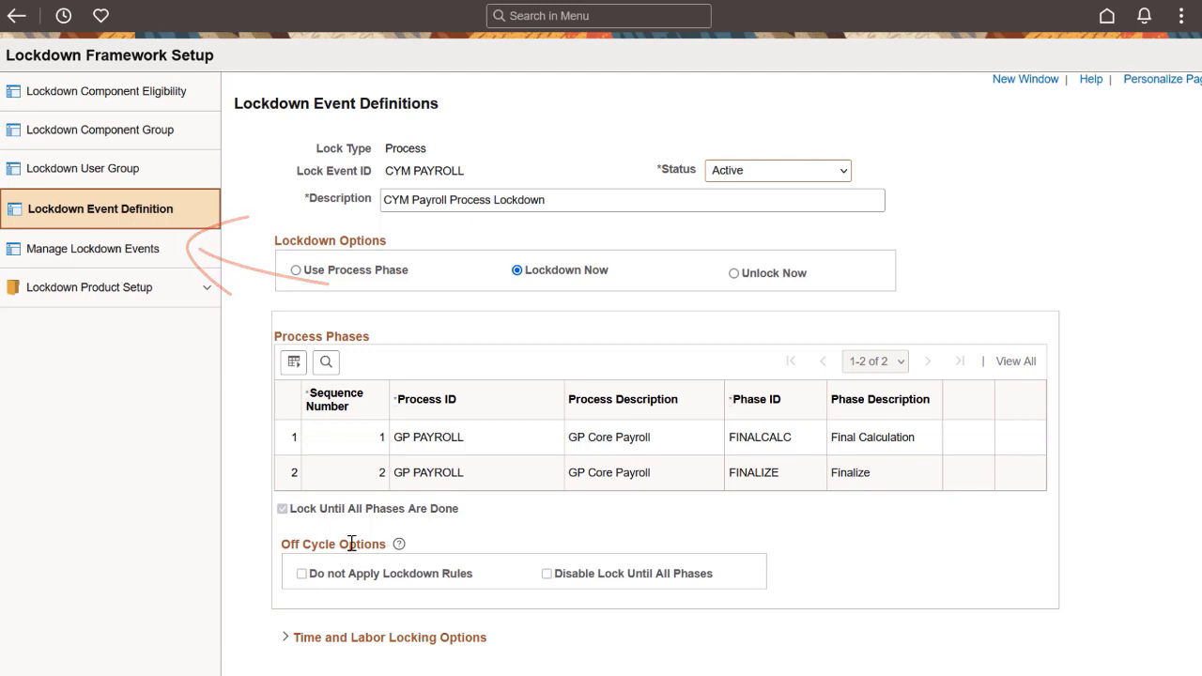
pyautogui.click(200, 256)
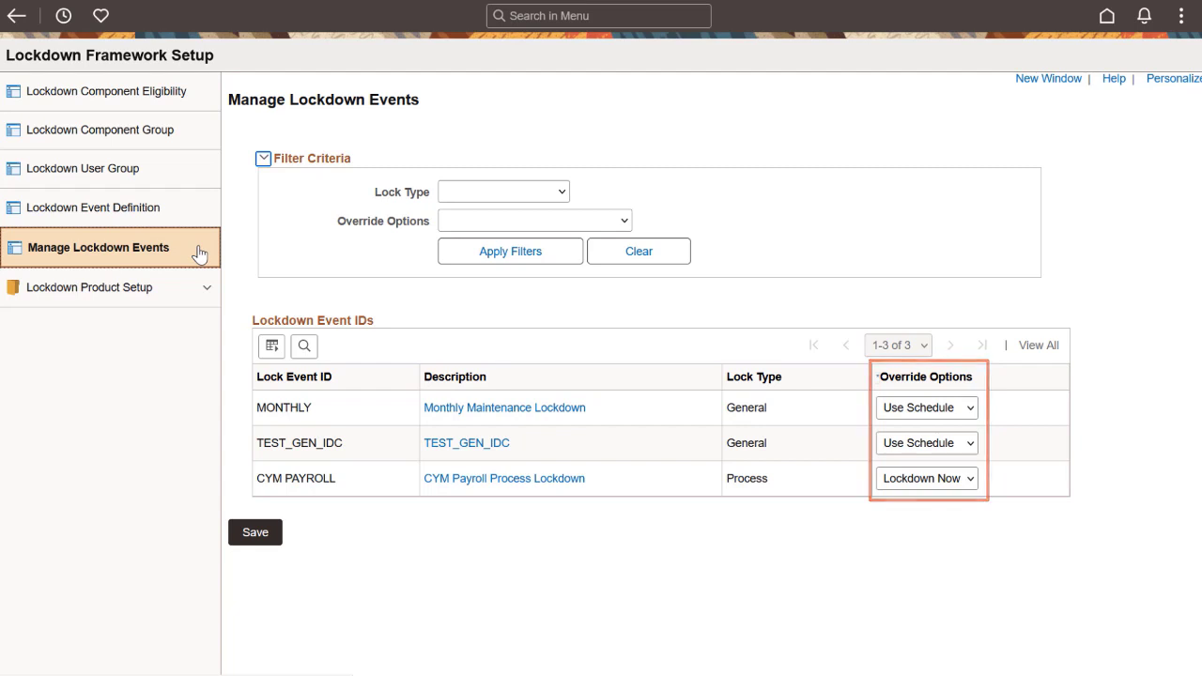
# Step: Open GP PAYROLL's process phases, then its Product Key Setup with the GPPAYGROUP driver and GP_PAYGROUP key
pyautogui.click(190, 286)
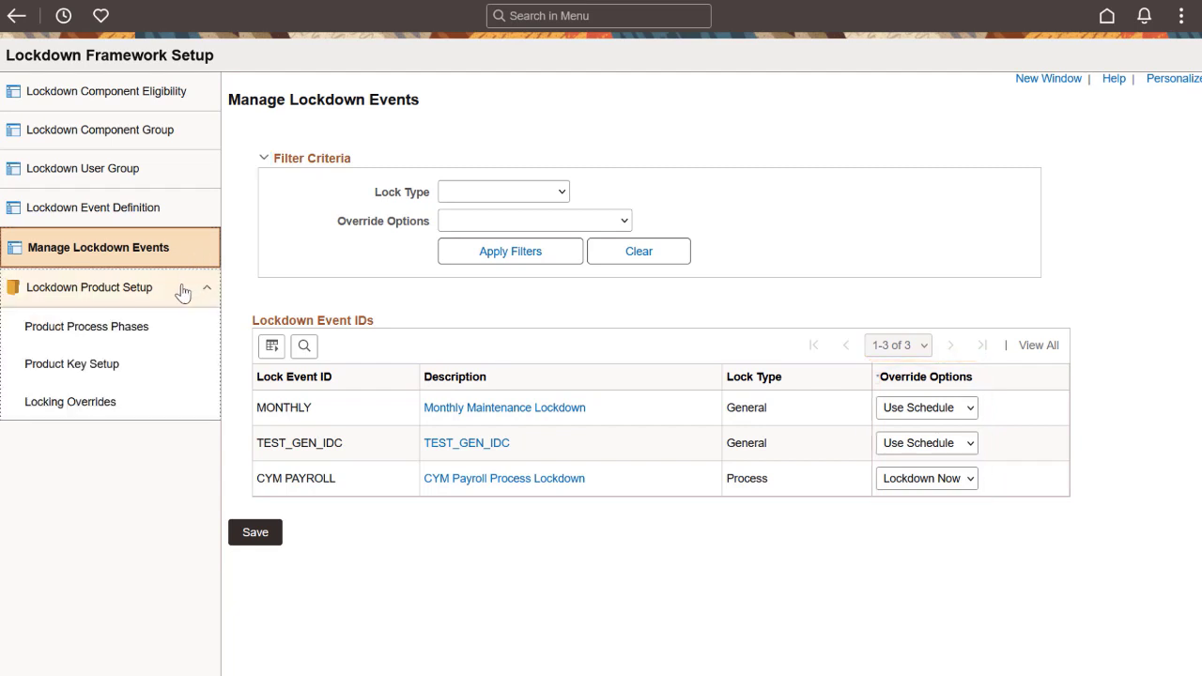
pyautogui.click(166, 331)
pyautogui.click(418, 441)
pyautogui.click(475, 641)
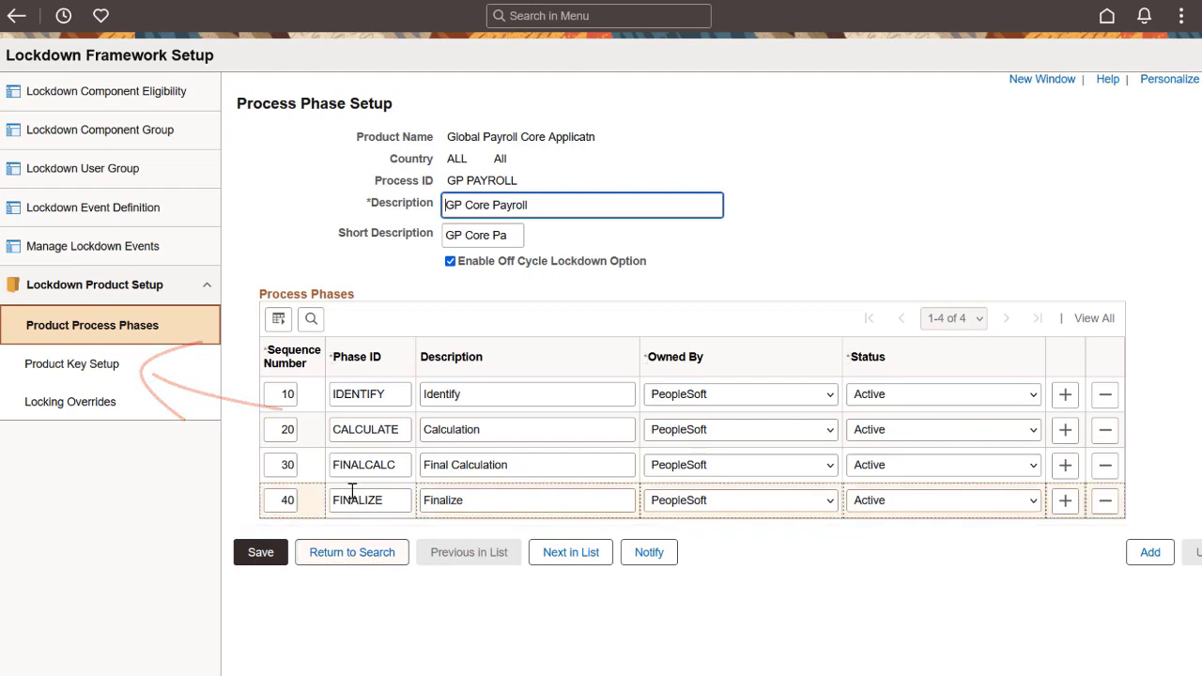
pyautogui.click(204, 371)
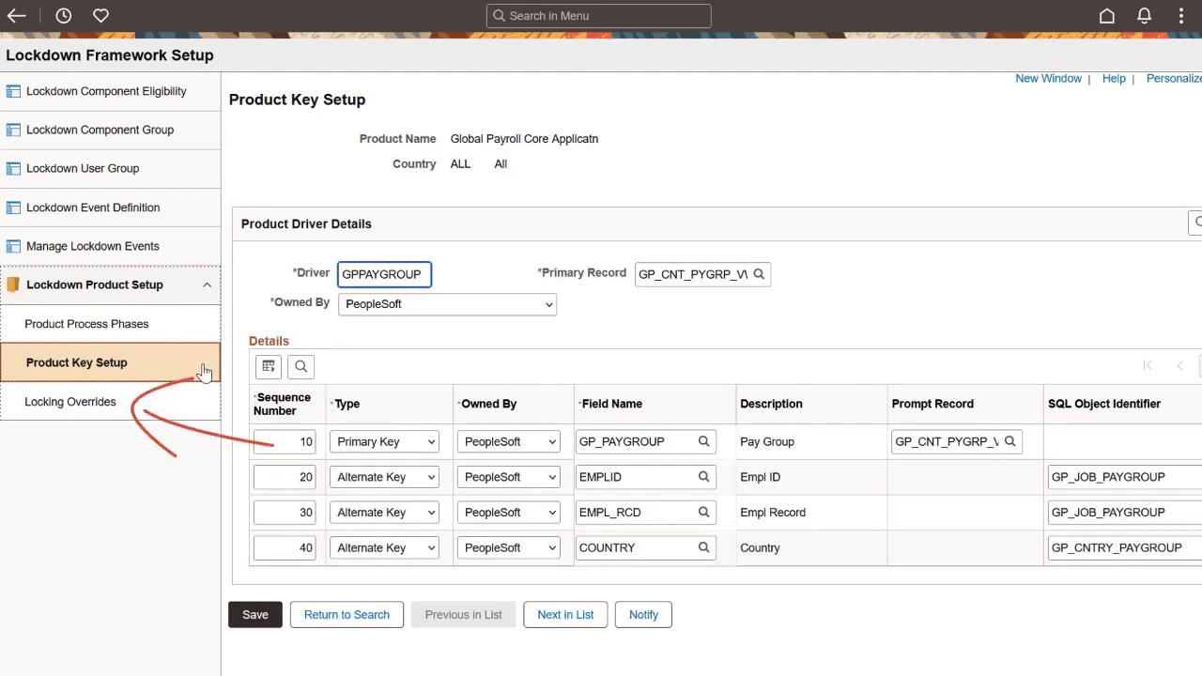
# Step: Show the Locking Overrides page with its single empty PeopleSoft-owned component row
pyautogui.click(200, 417)
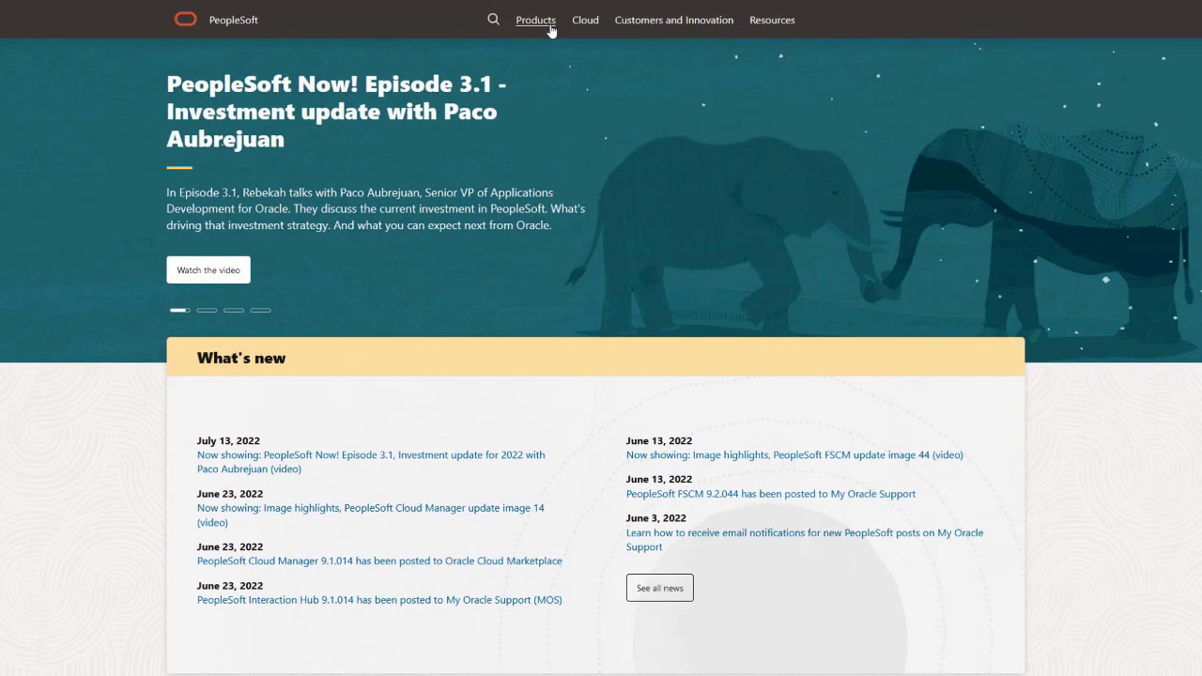
# Step: Browse the Information Portal's Products, Cloud, Customers and Innovation, and Resources sections
pyautogui.click(536, 22)
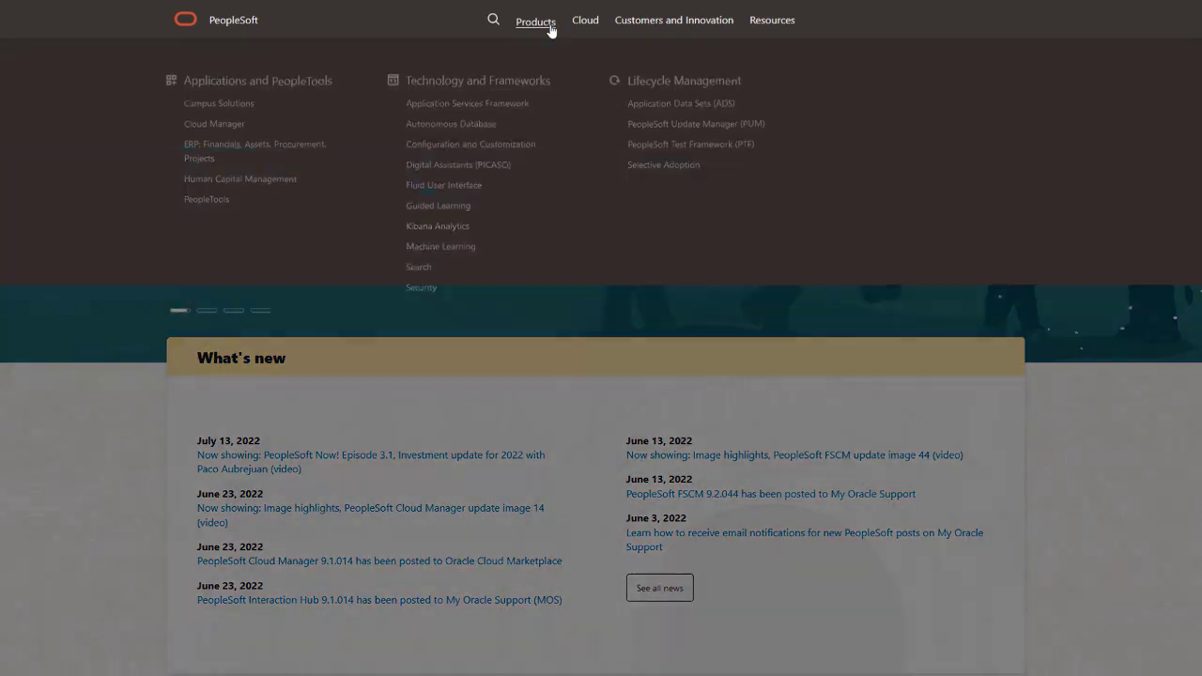
pyautogui.click(590, 22)
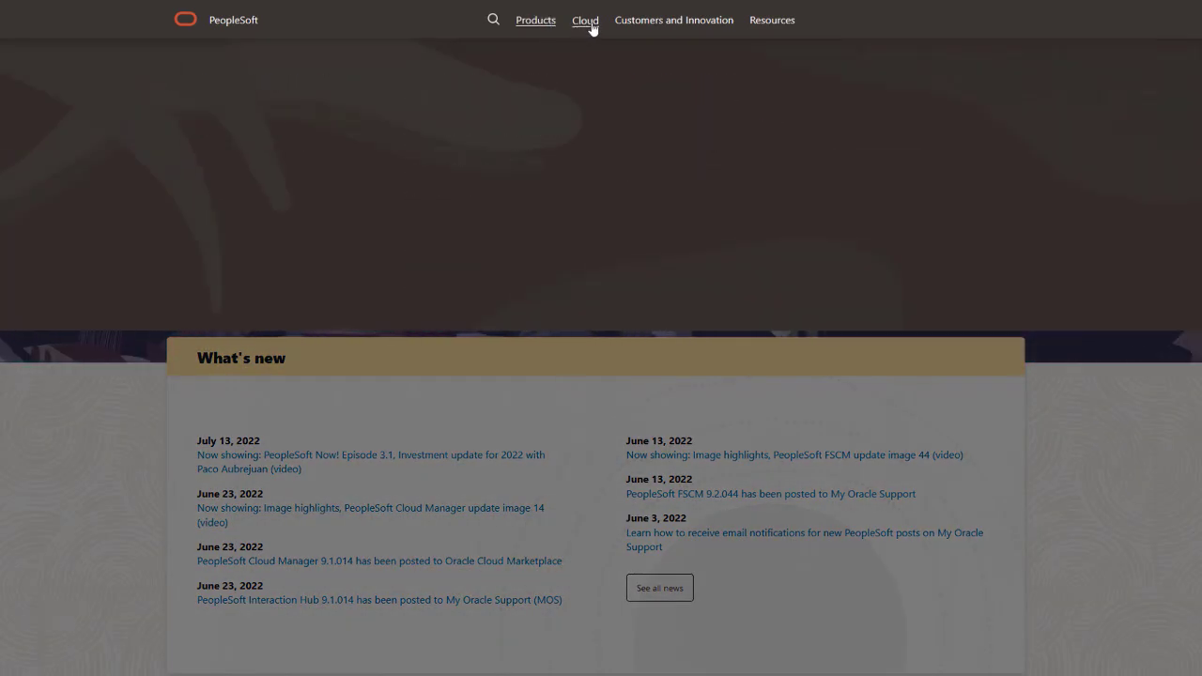
pyautogui.click(646, 22)
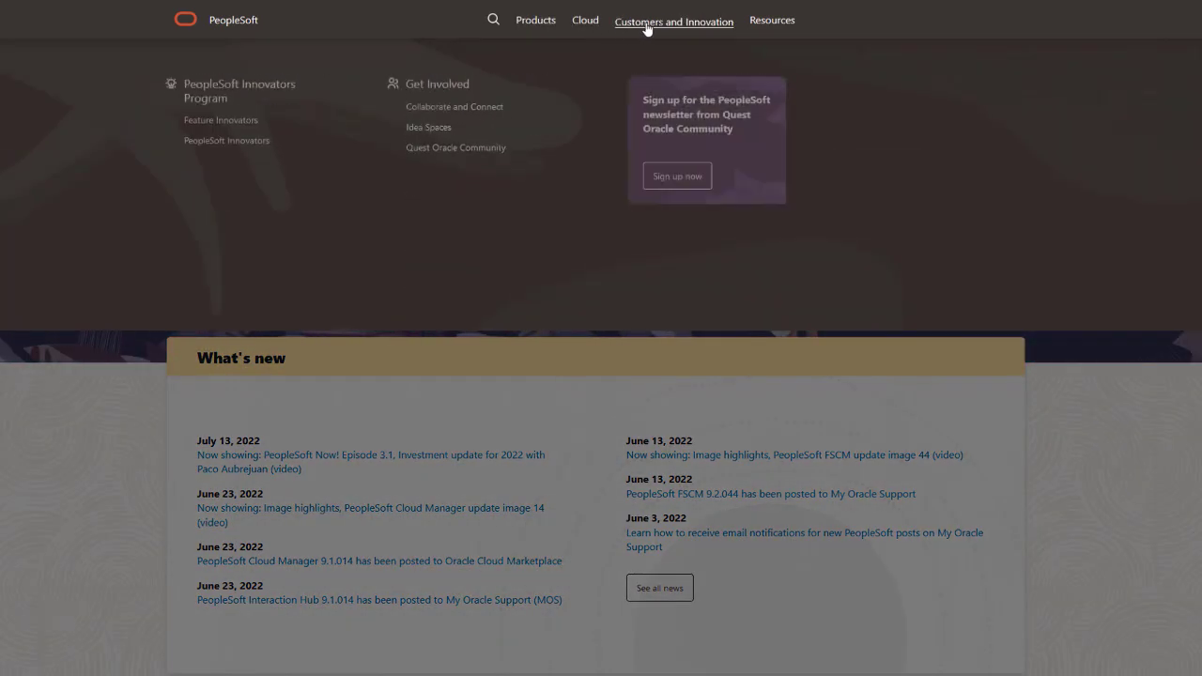
pyautogui.click(763, 23)
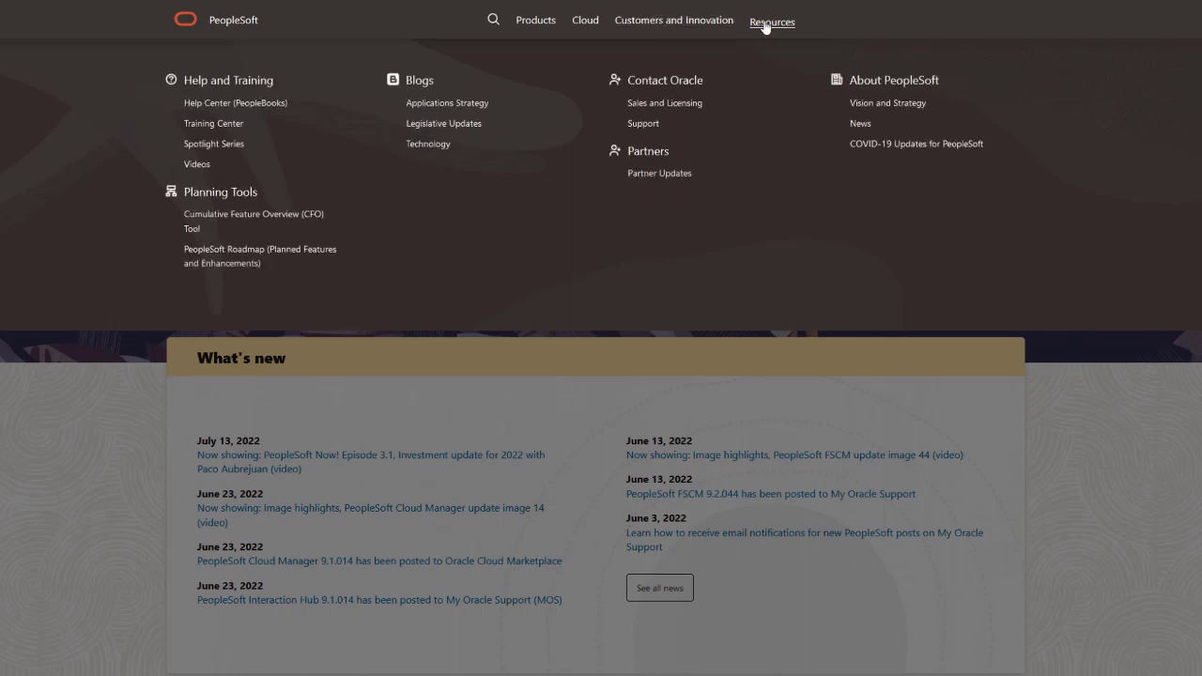